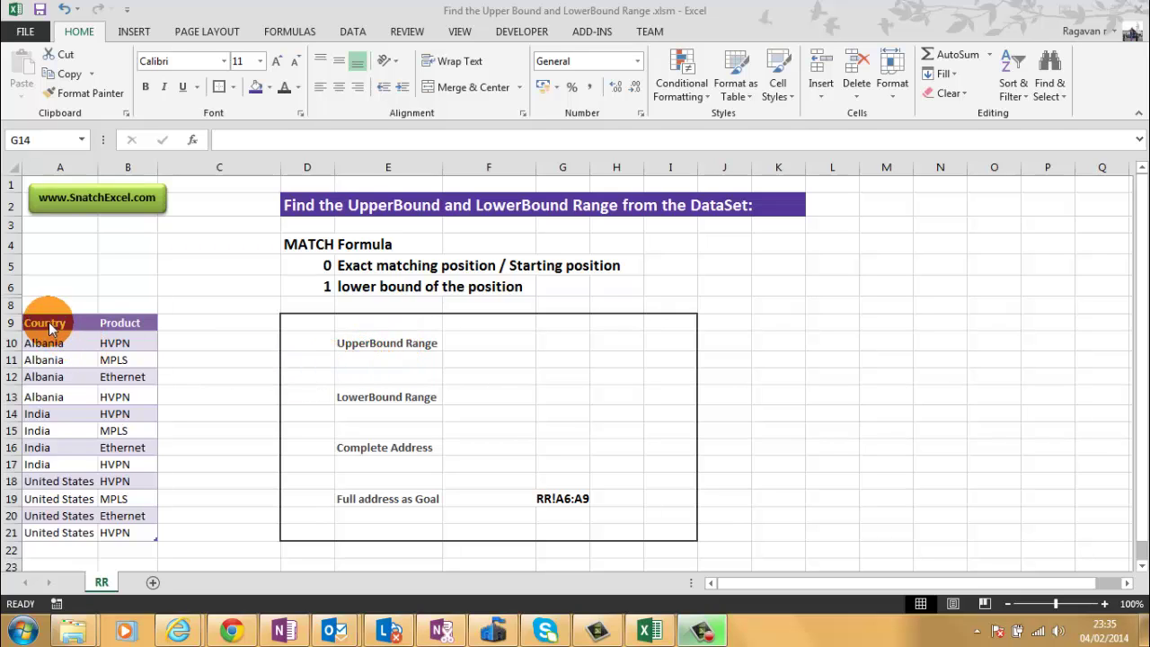
Enter =MATCH("India",A9:A21,0) in G10 so the UpperBound Range shows 6
drag(54, 327, 134, 532)
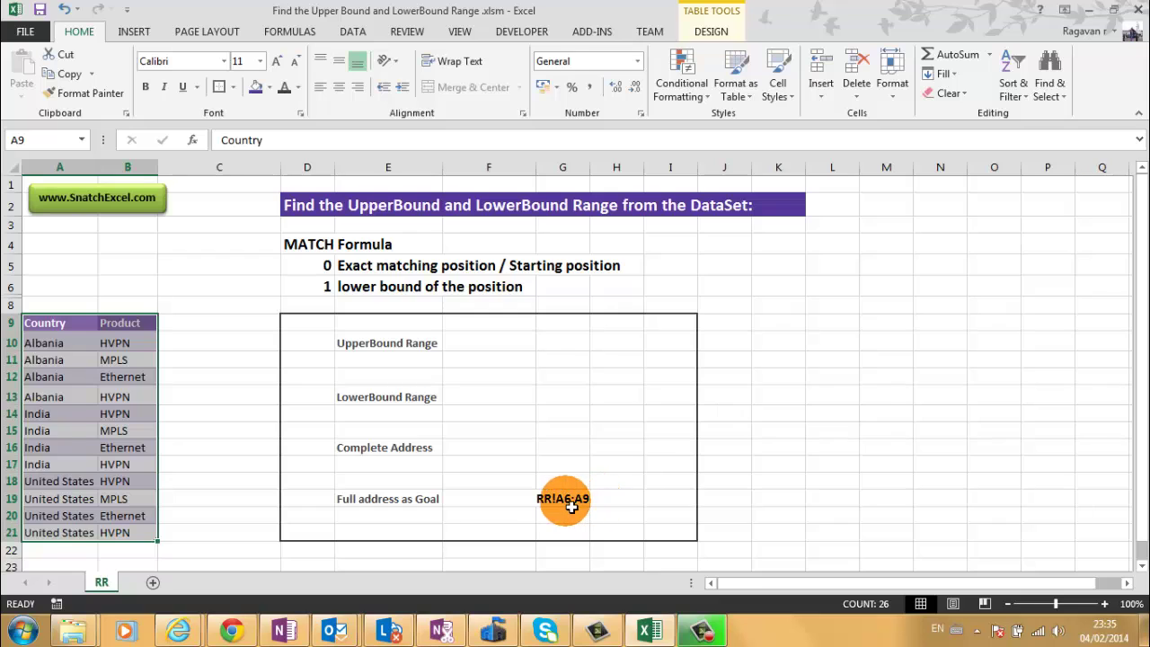
click(570, 508)
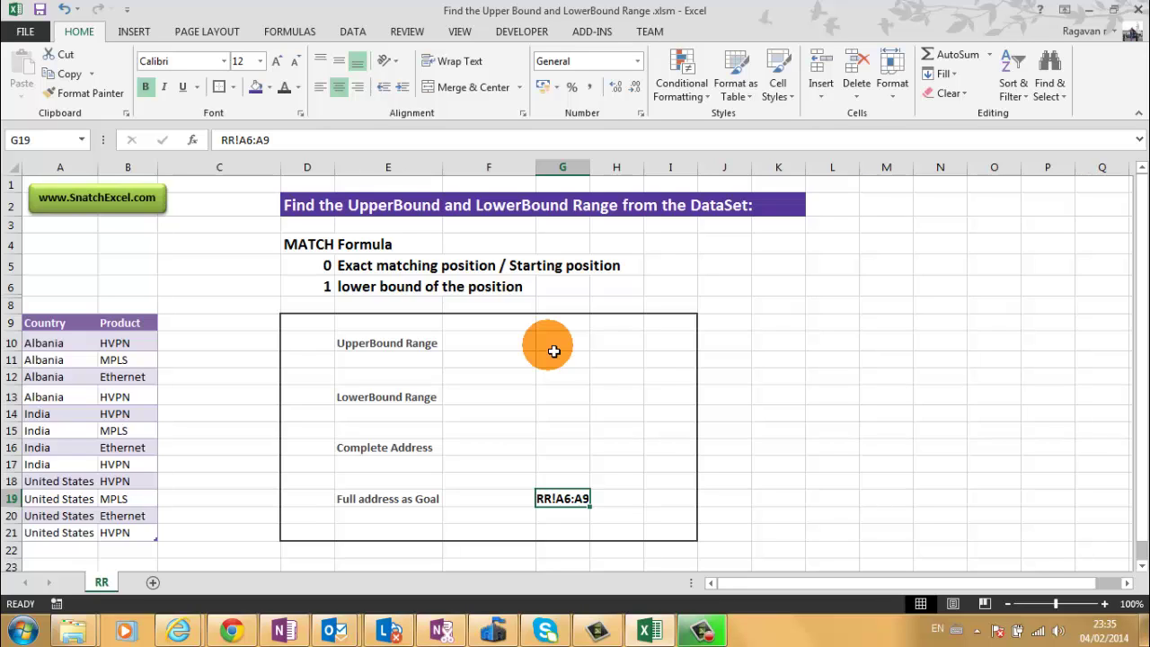
click(554, 351)
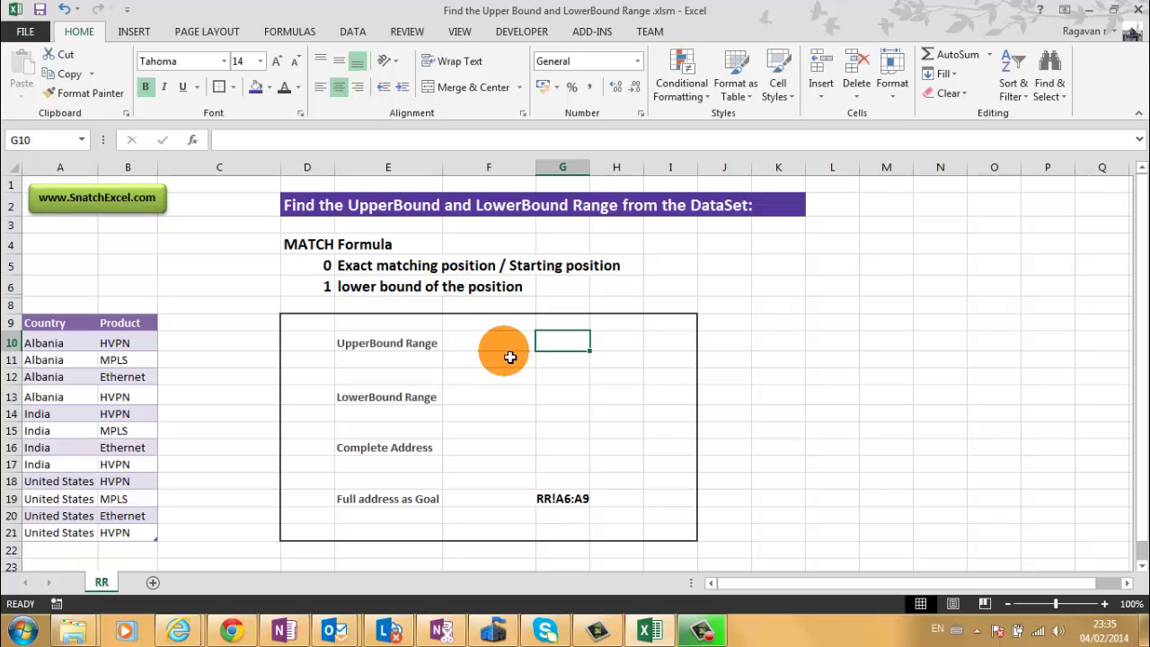
text(=m)
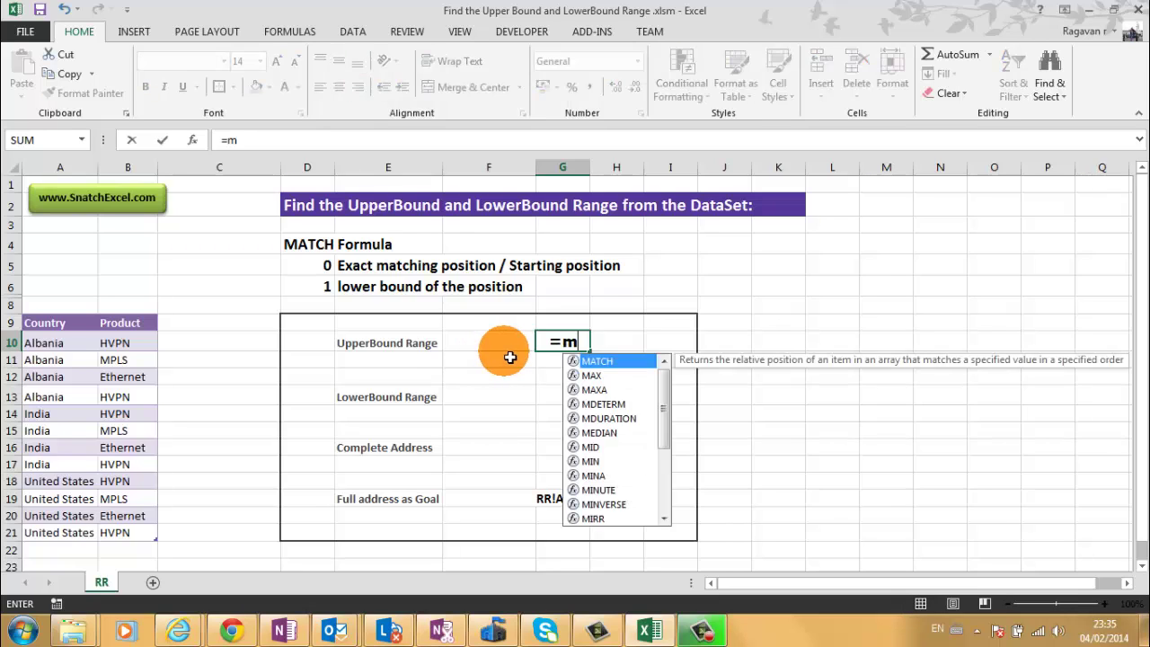
text(atcc)
key(BackSpace)
text(h)
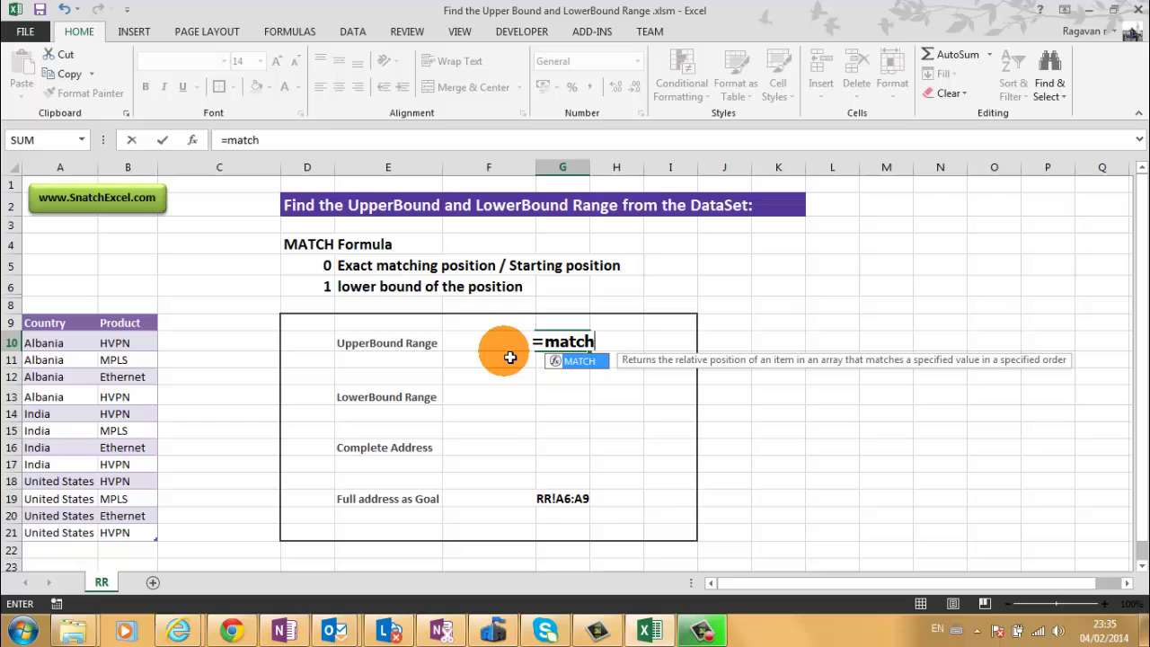
text(()
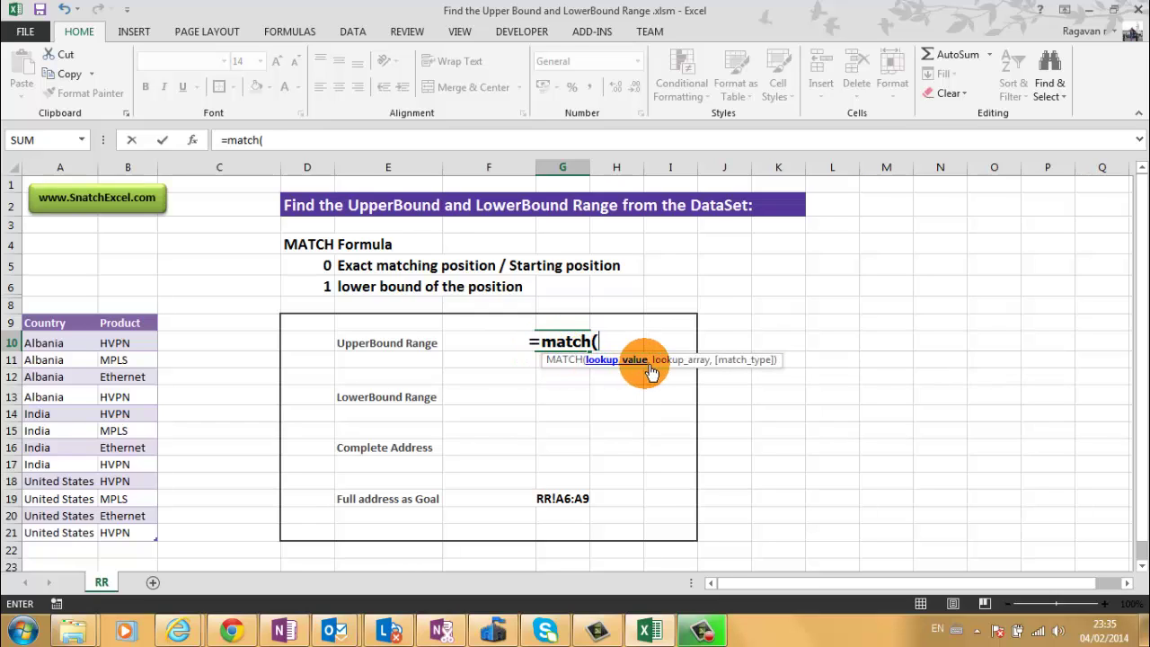
text(@)
key(BackSpace)
text(")
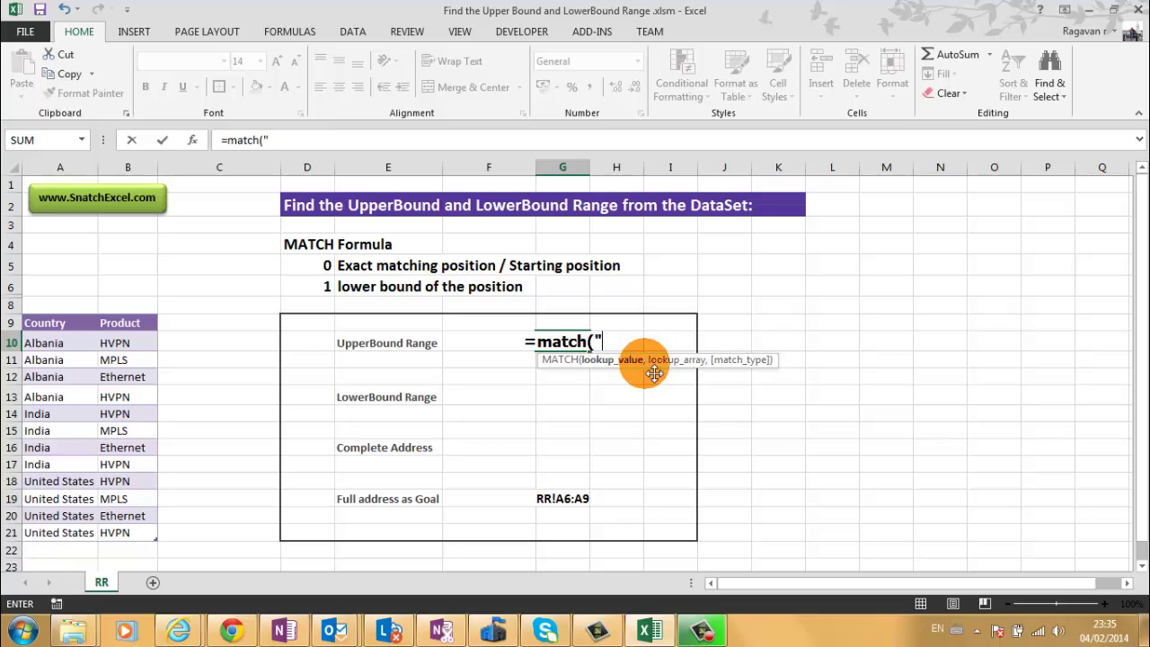
text(India)
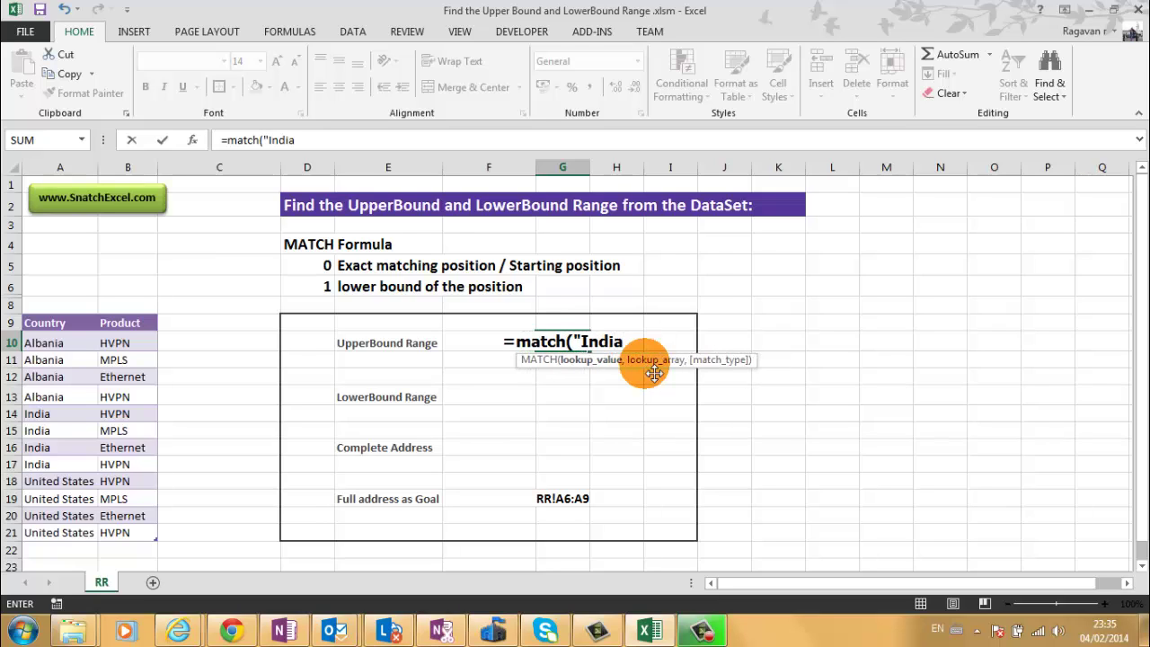
text(")
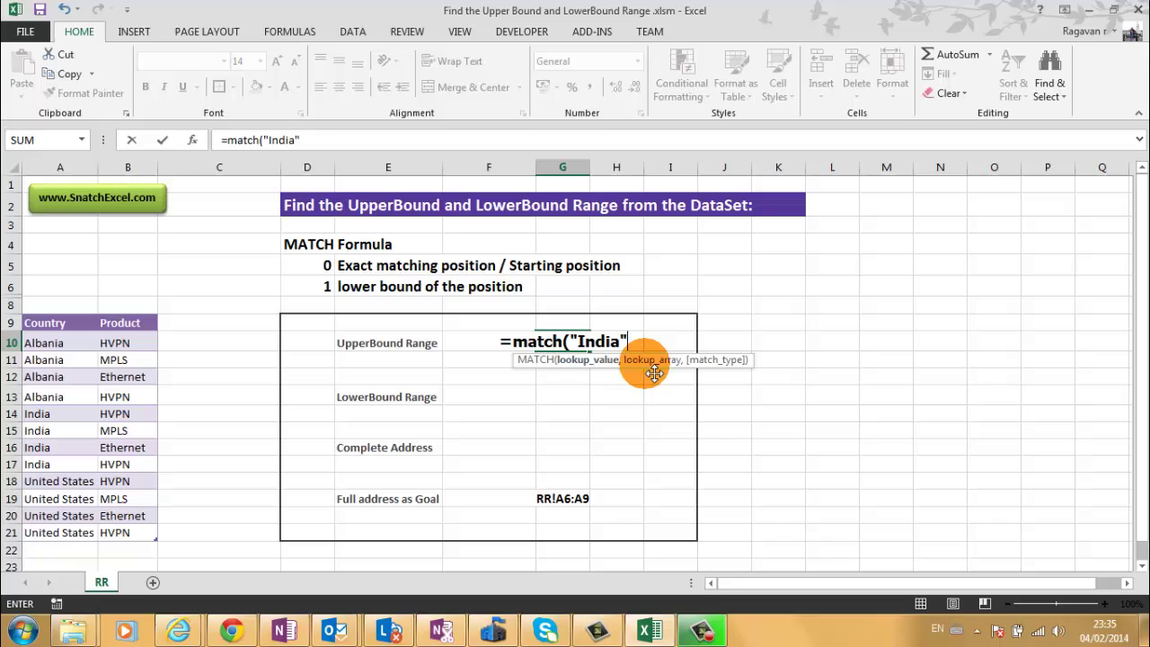
text(,)
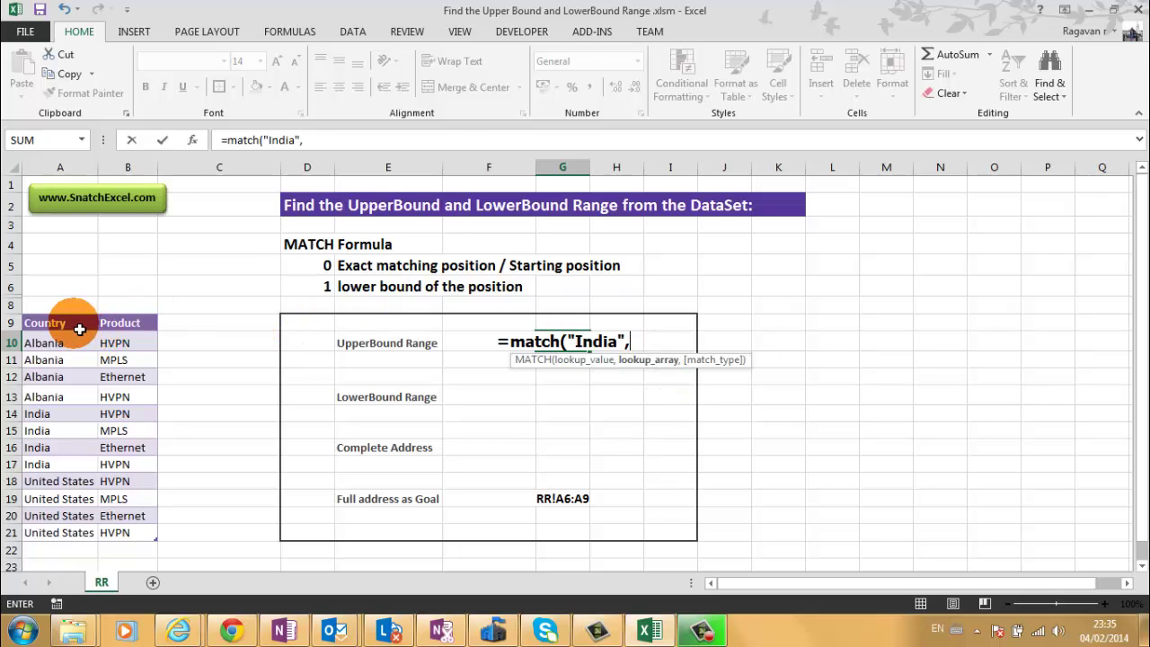
drag(79, 324, 75, 536)
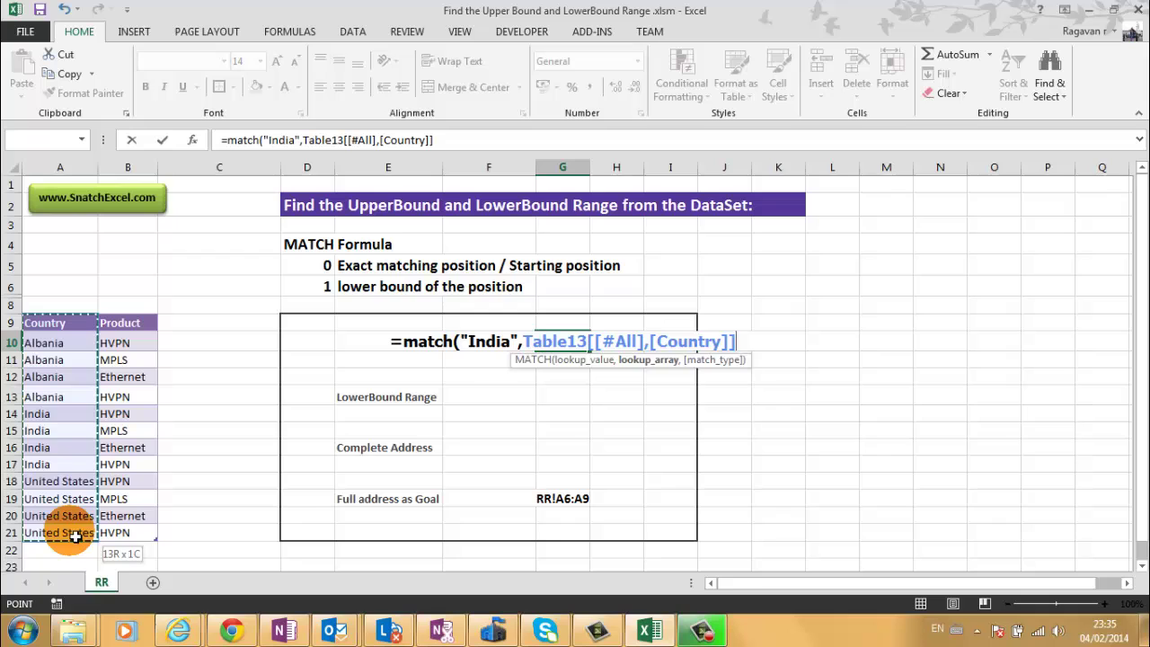
text(,)
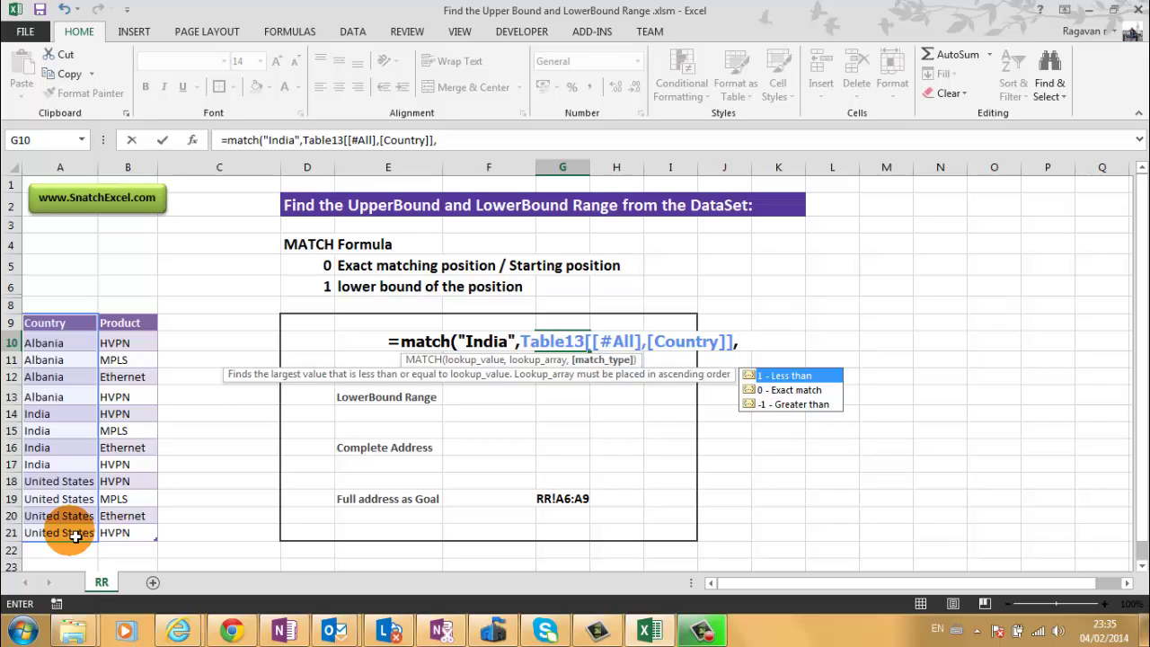
text(0)
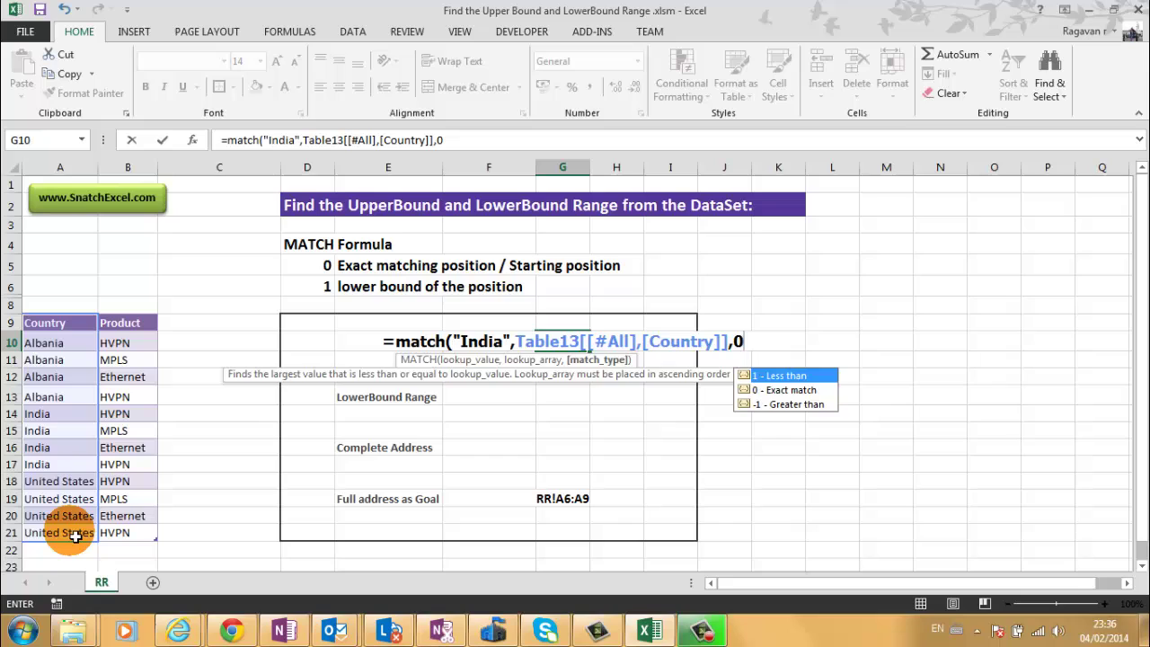
text())
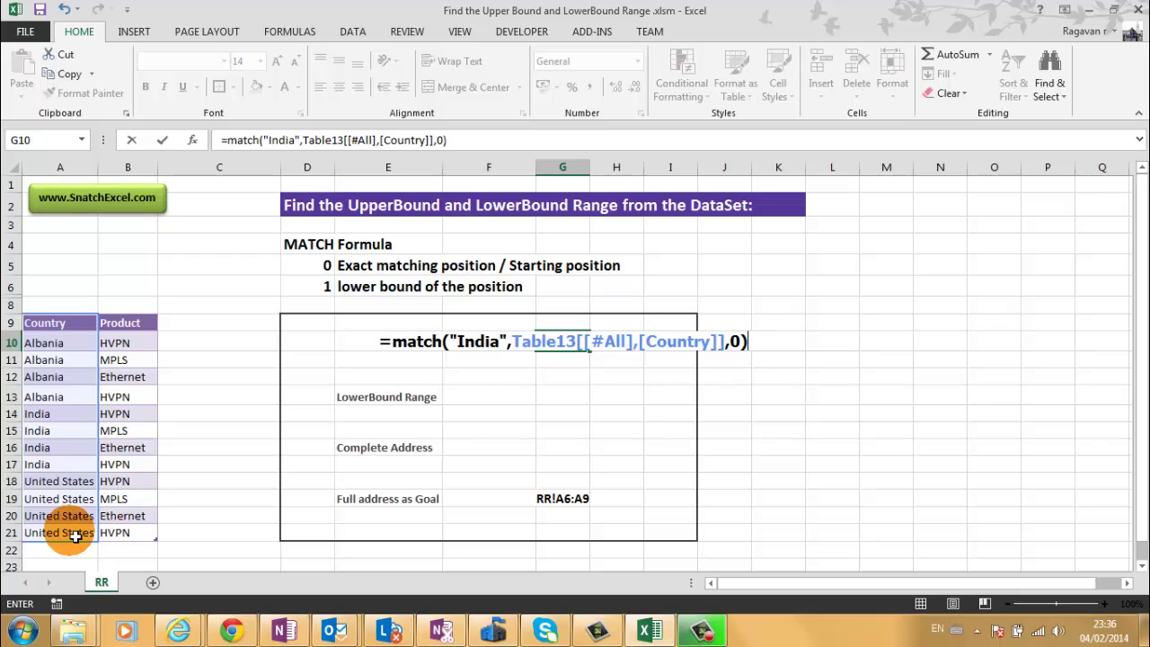
key(Return)
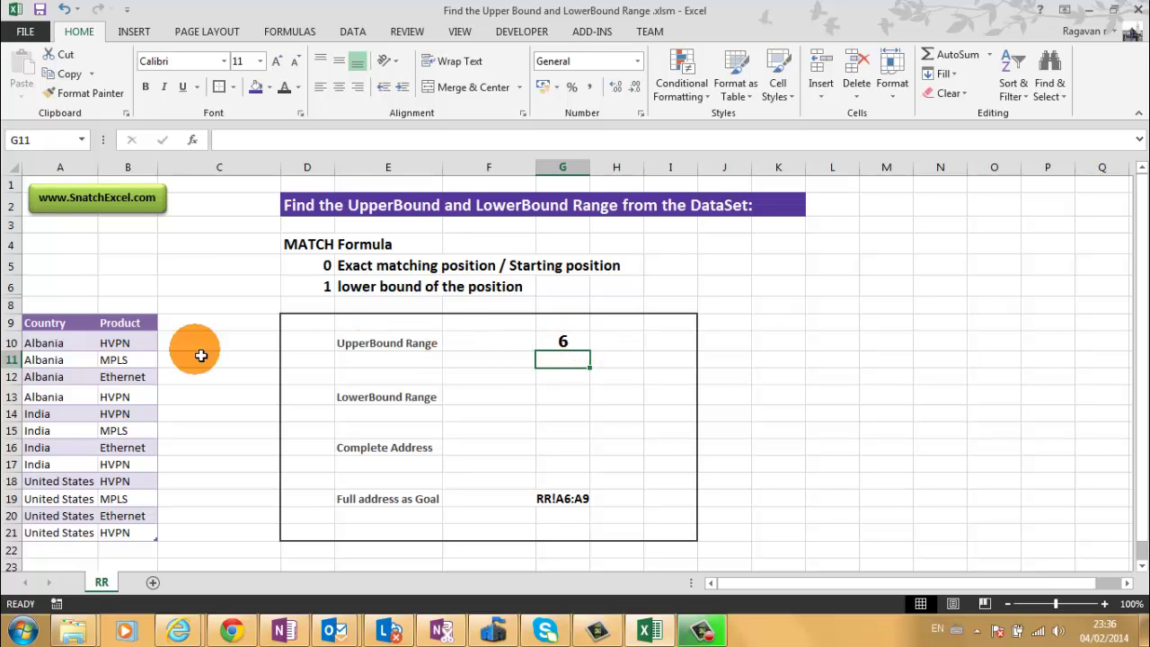
click(70, 341)
click(71, 361)
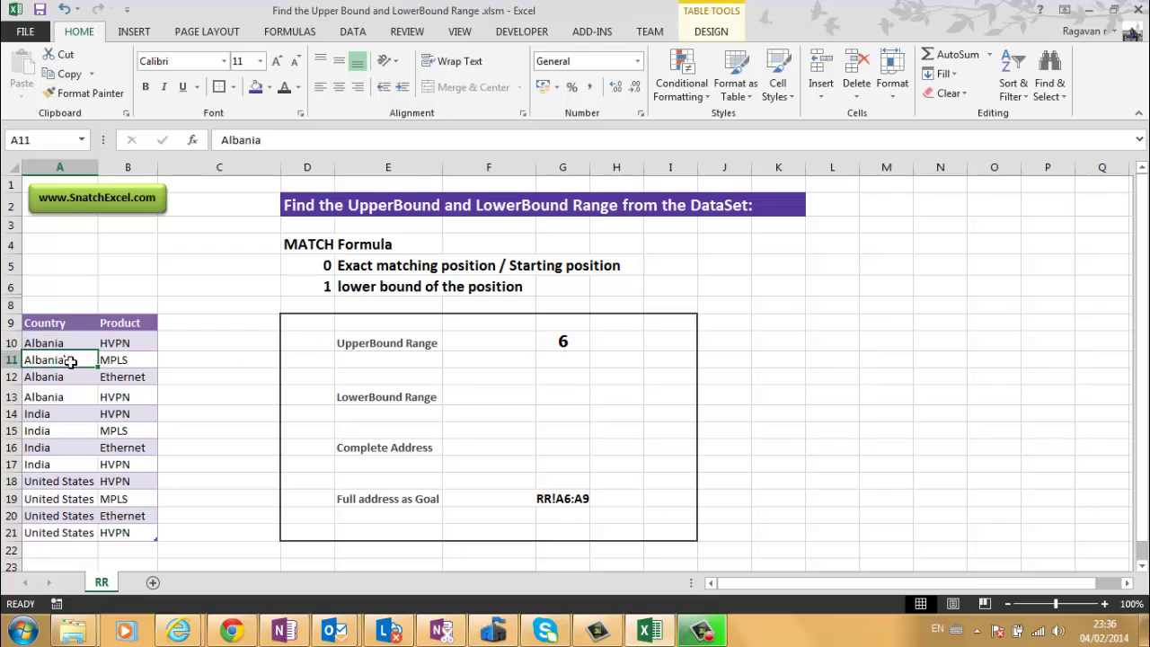
click(66, 396)
click(63, 430)
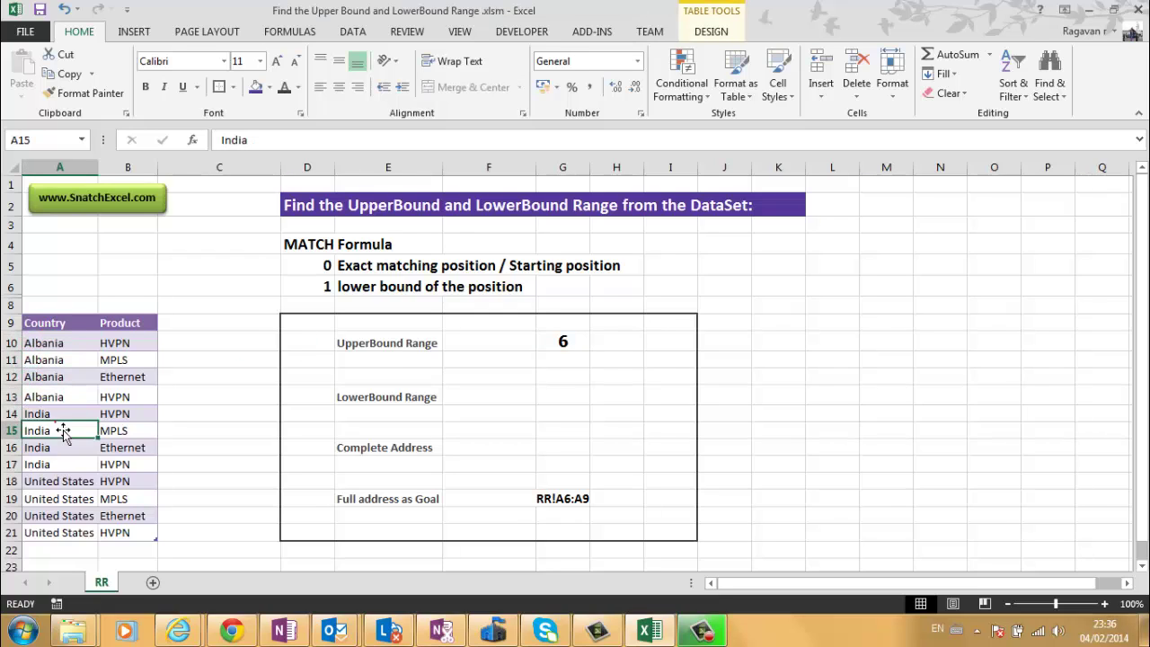
click(62, 413)
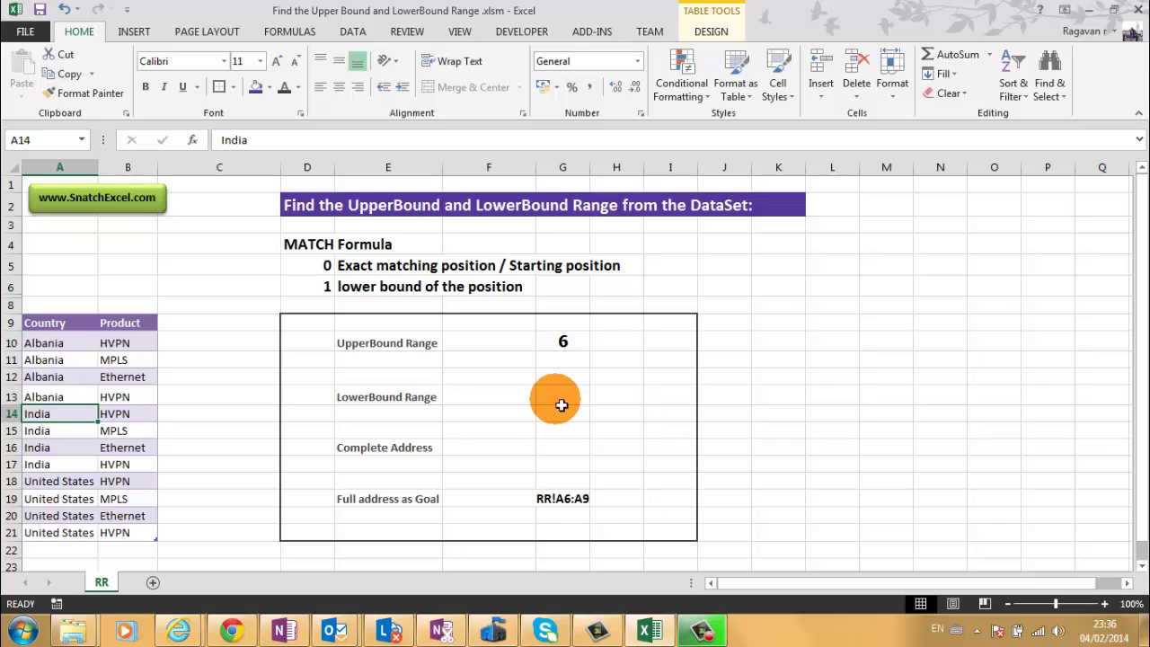
Enter =MATCH("India",A9:A21,1) in G13 so LowerBound Range returns 9
click(561, 406)
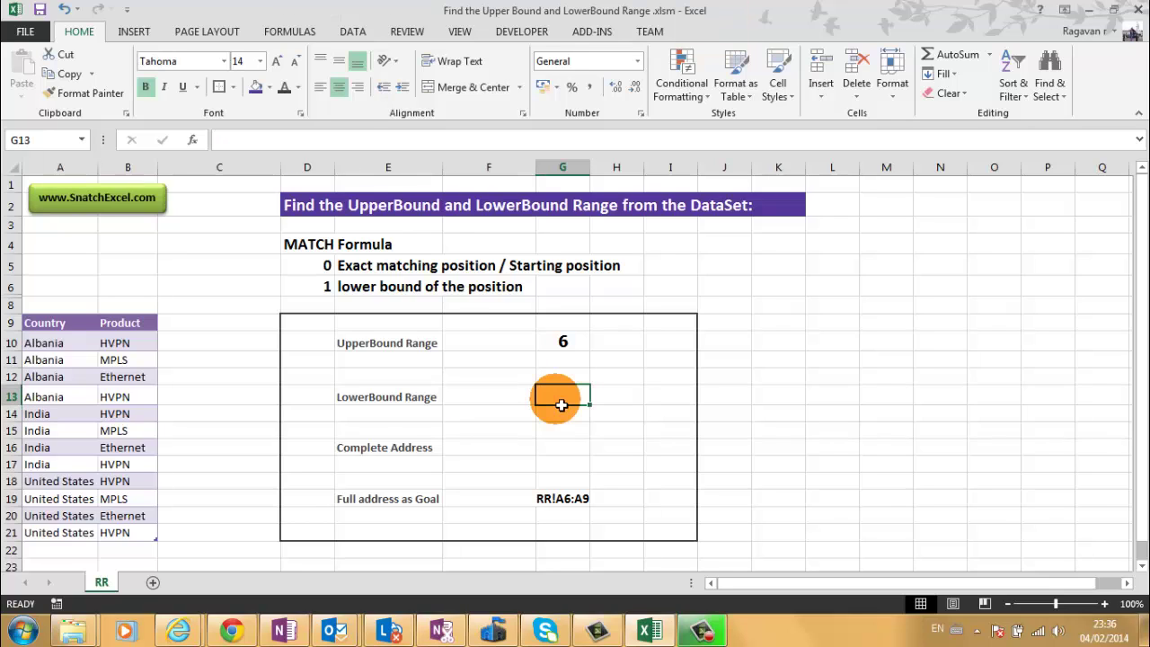
text(=)
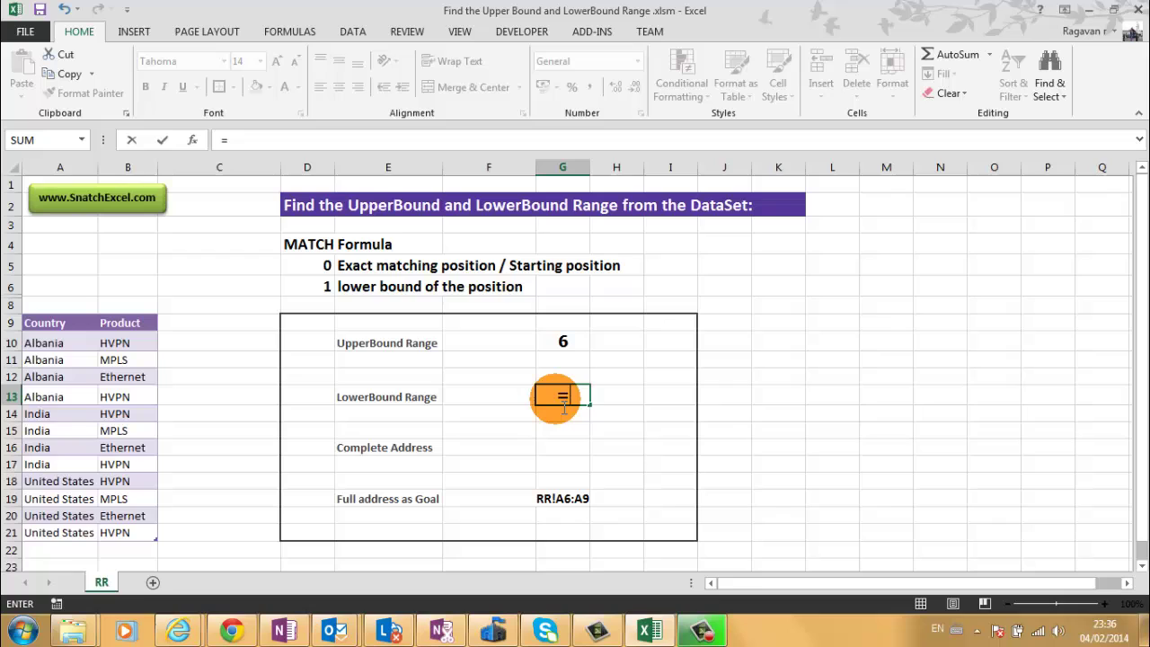
text(match)
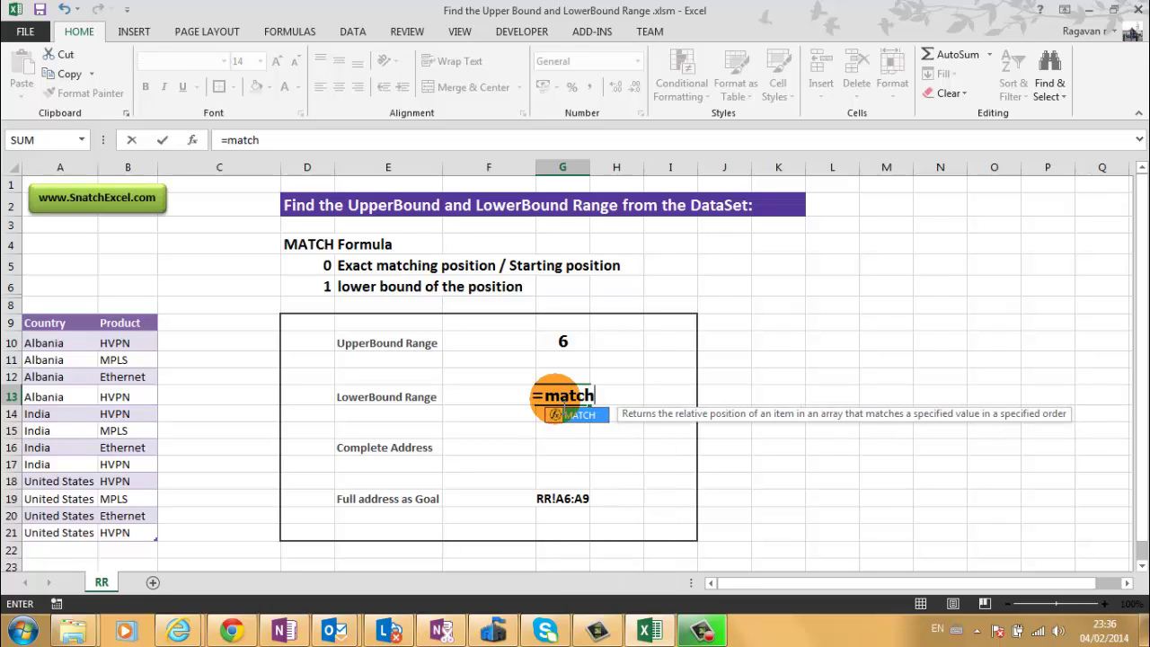
text(()
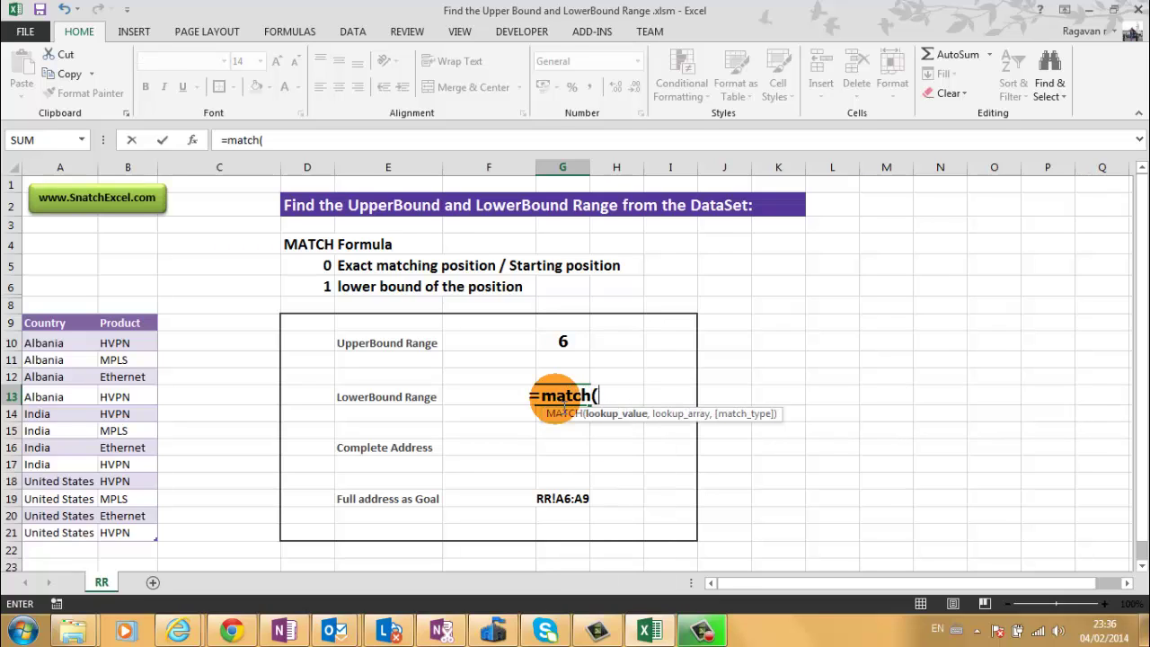
text("India)
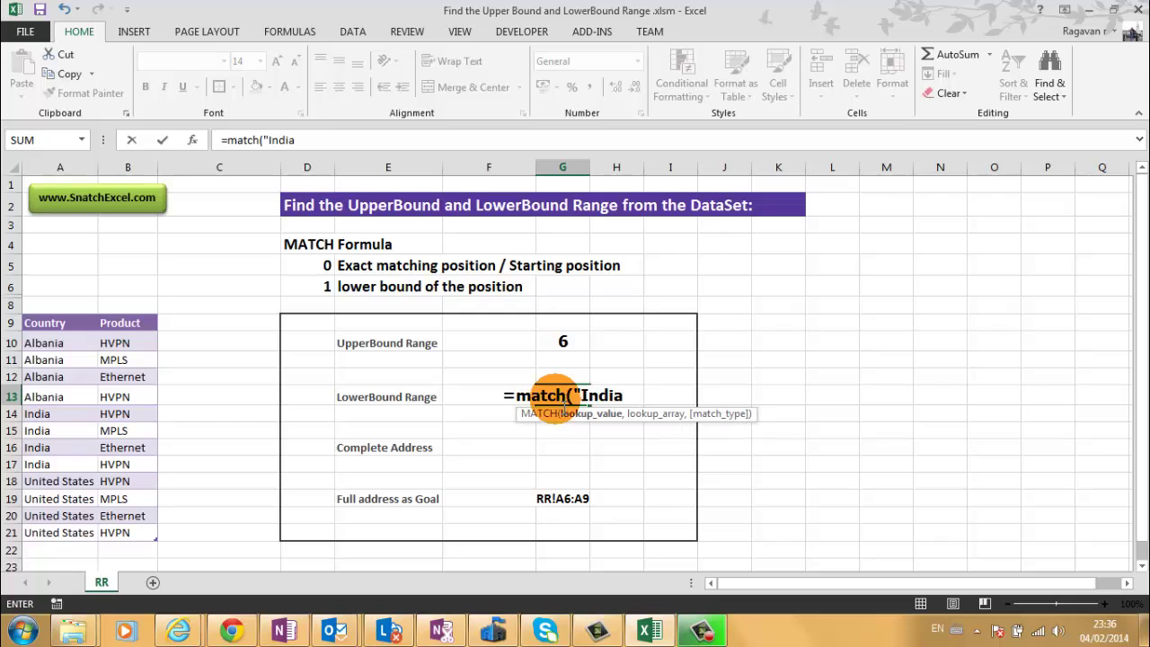
text(",)
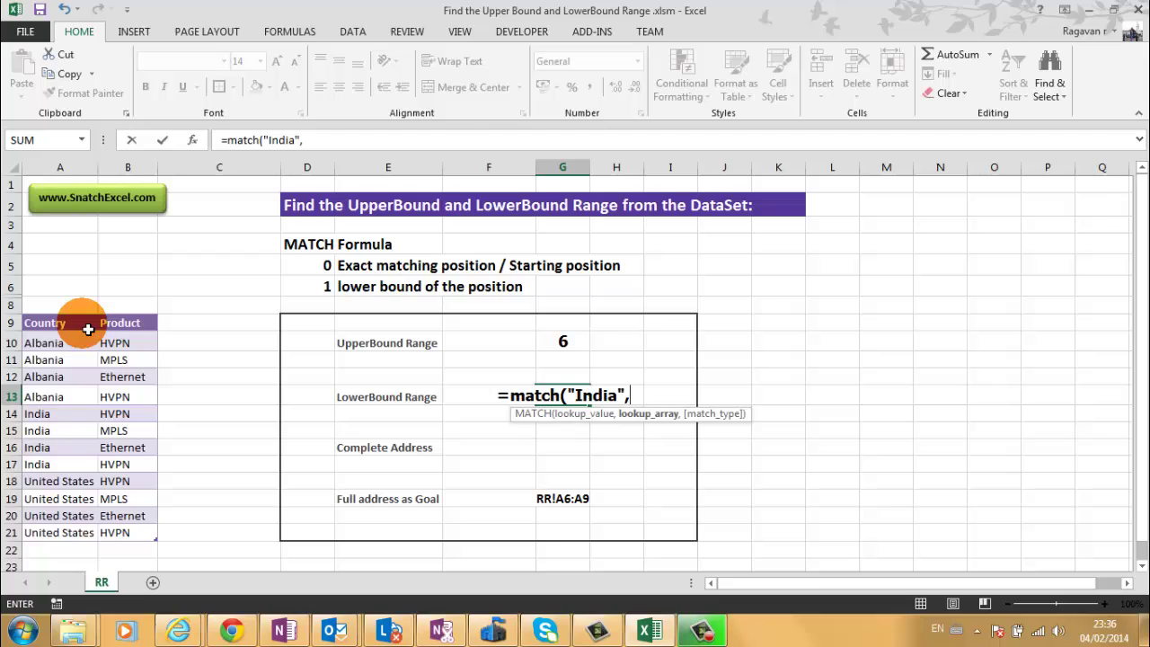
drag(67, 326, 79, 535)
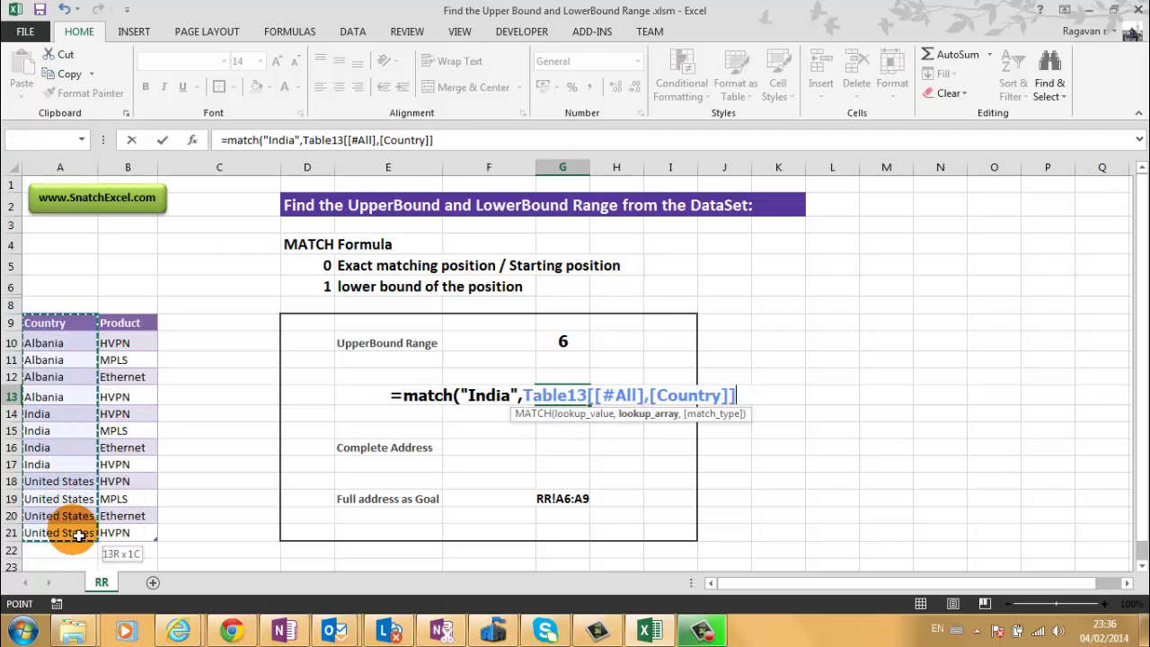
text(,)
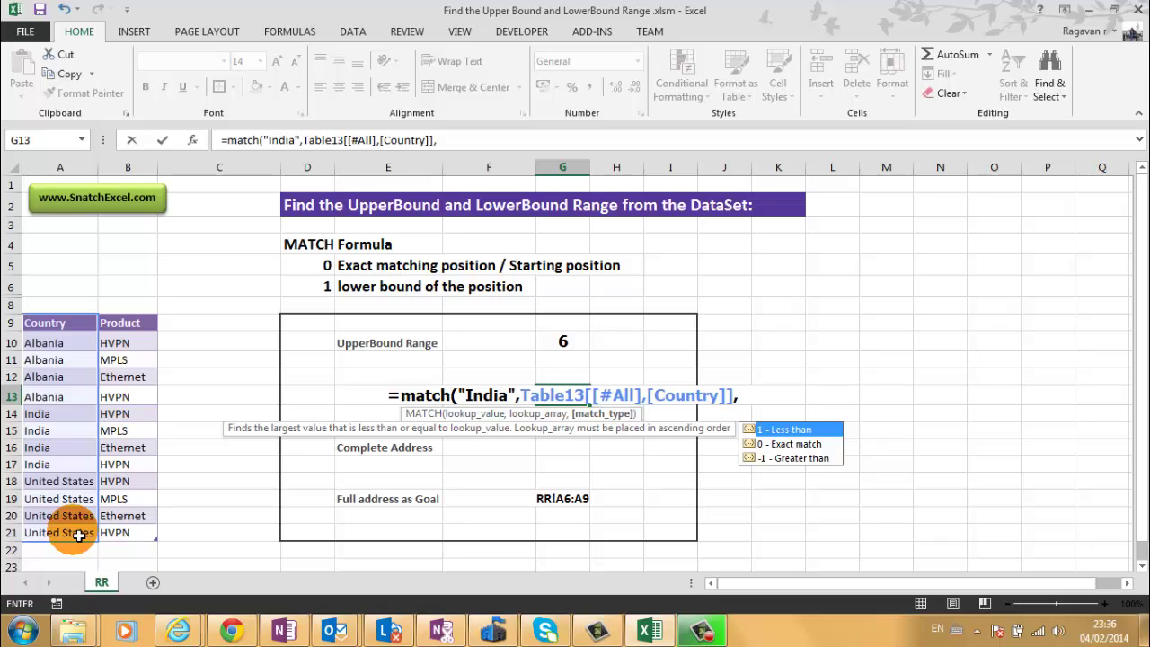
text(1)
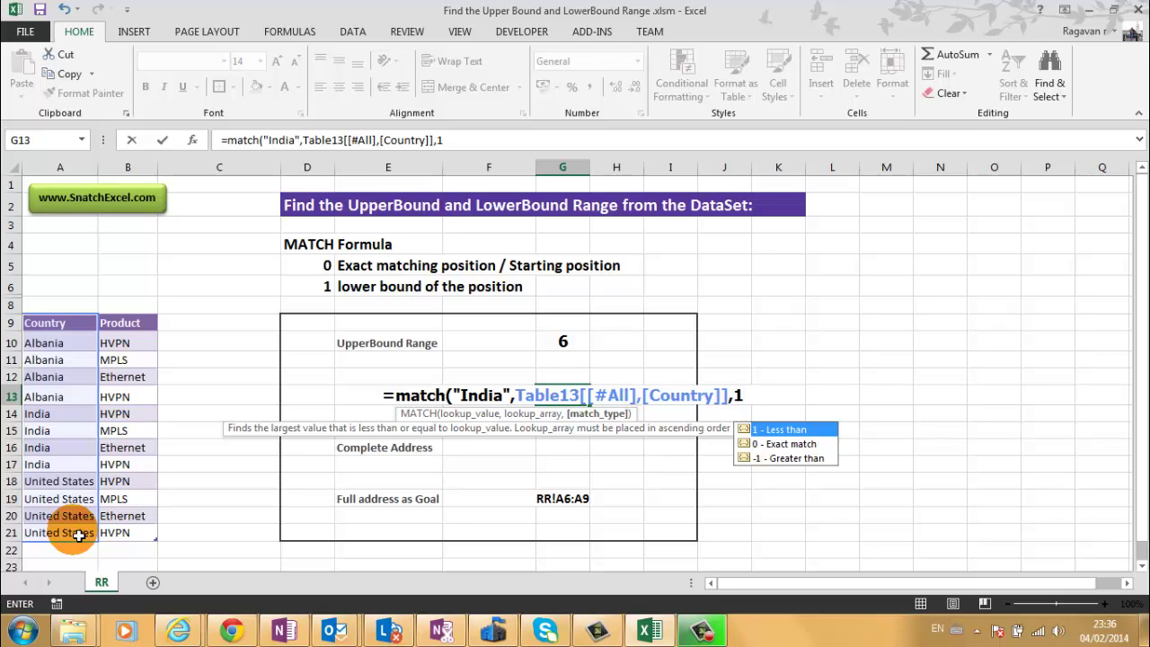
text())
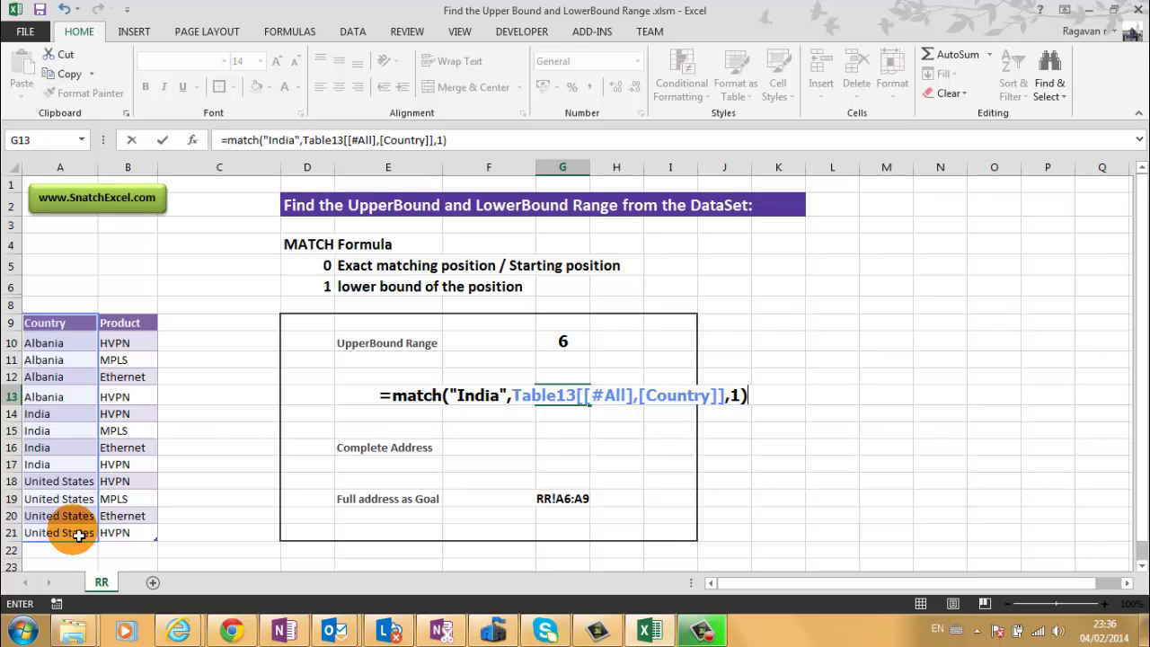
key(Return)
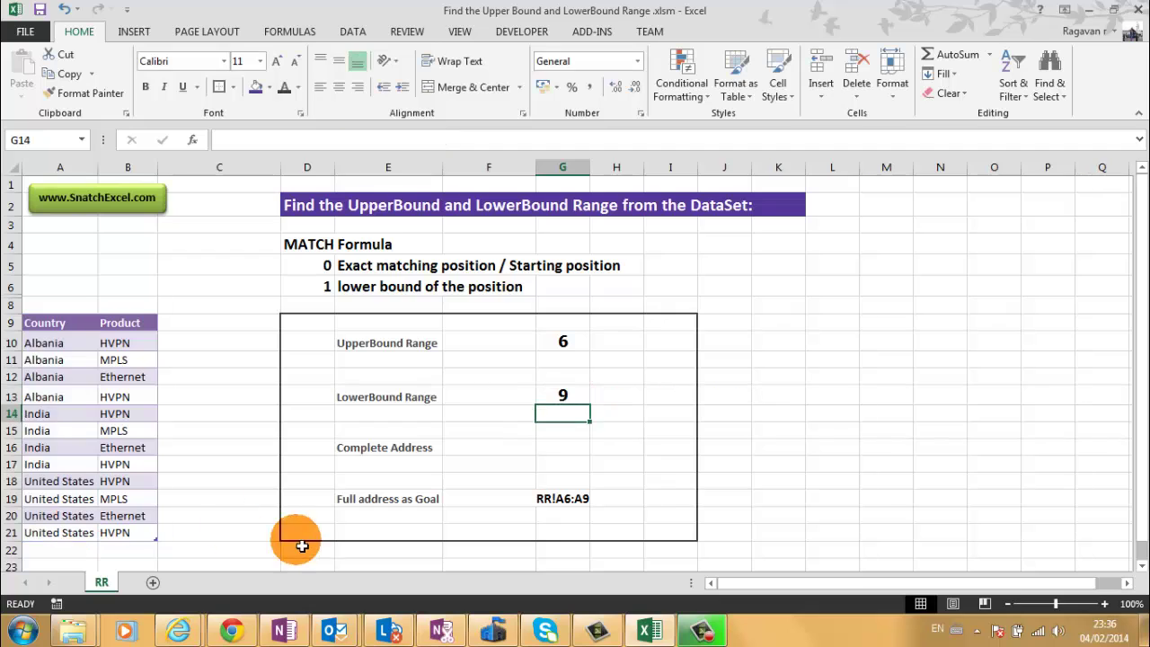
click(579, 401)
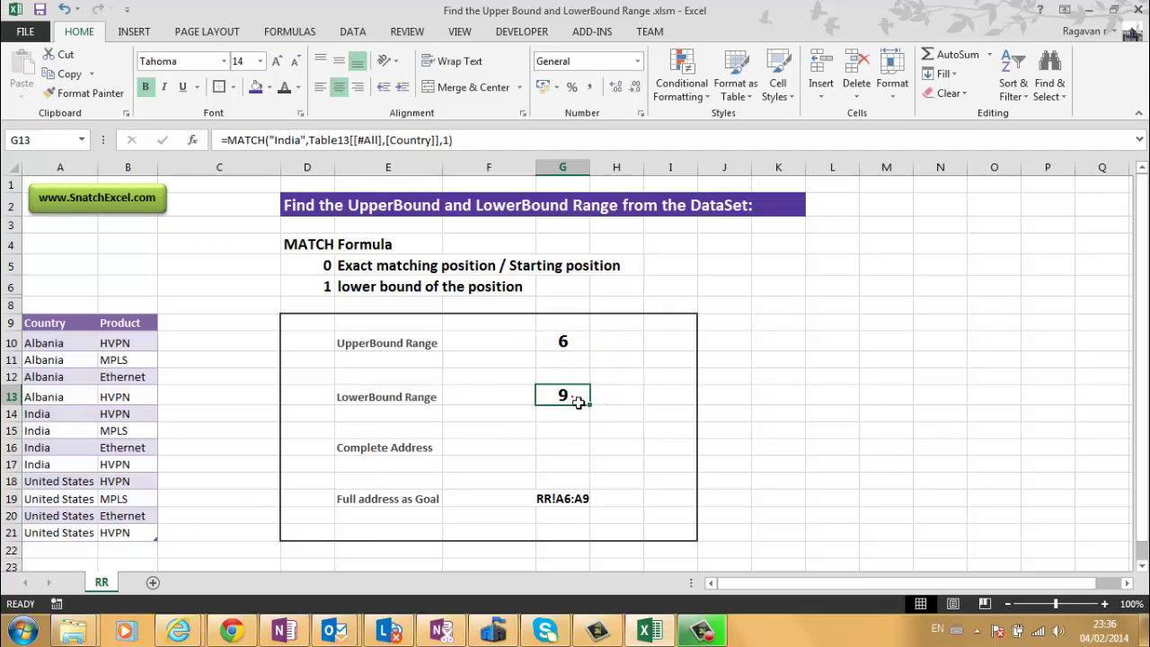
click(419, 503)
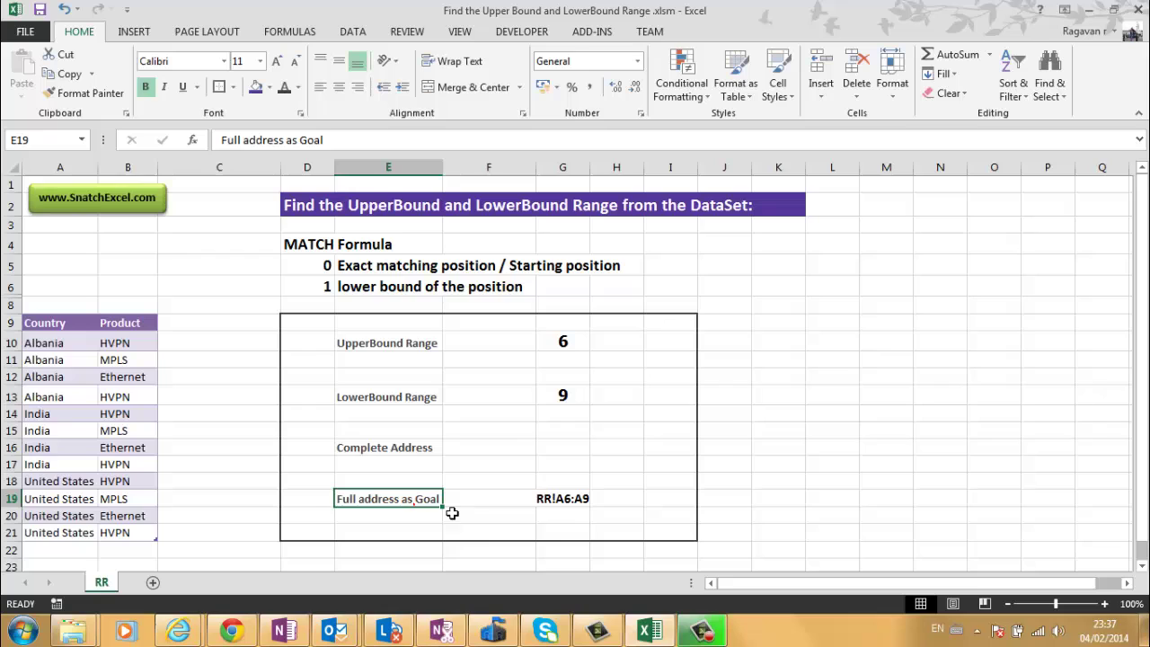
click(553, 453)
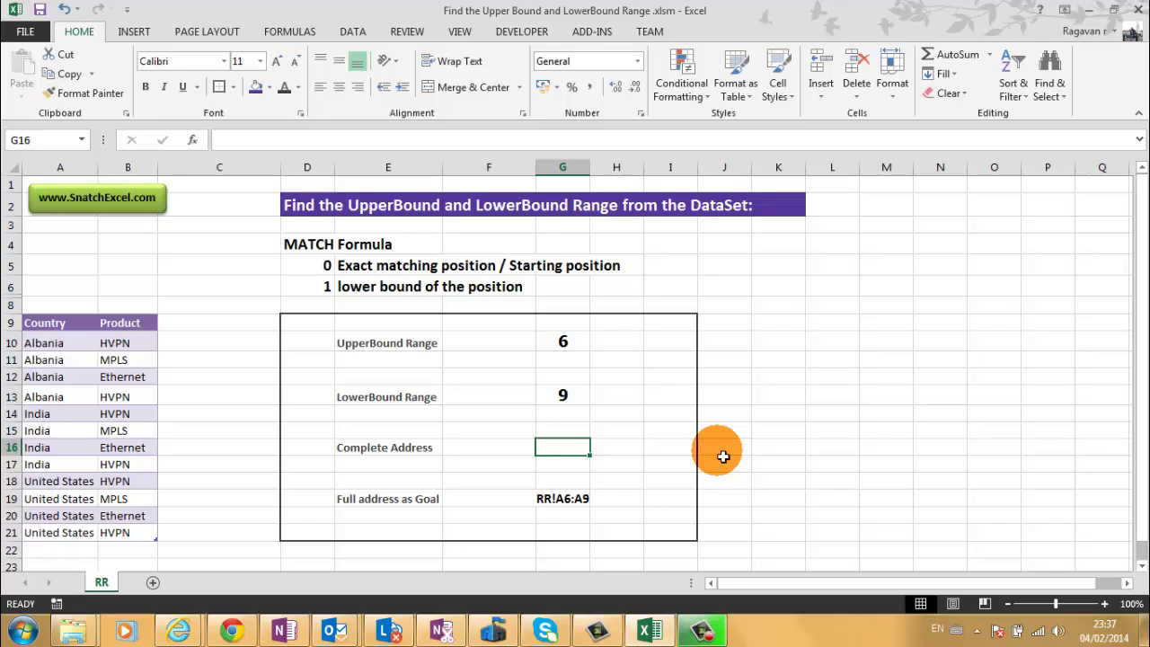
Enter ="RR!A"&G10&":A"&G13 in G16 to display the address RR!A6:A9
text(=)
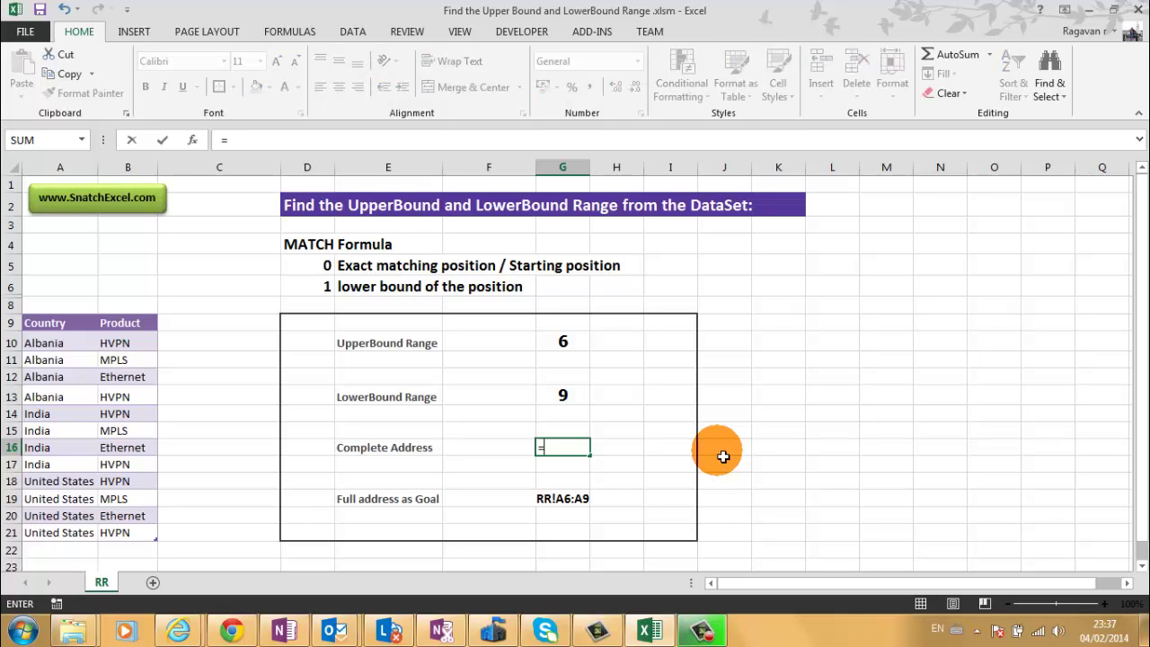
text(")
text(RR)
text(!)
text(A)
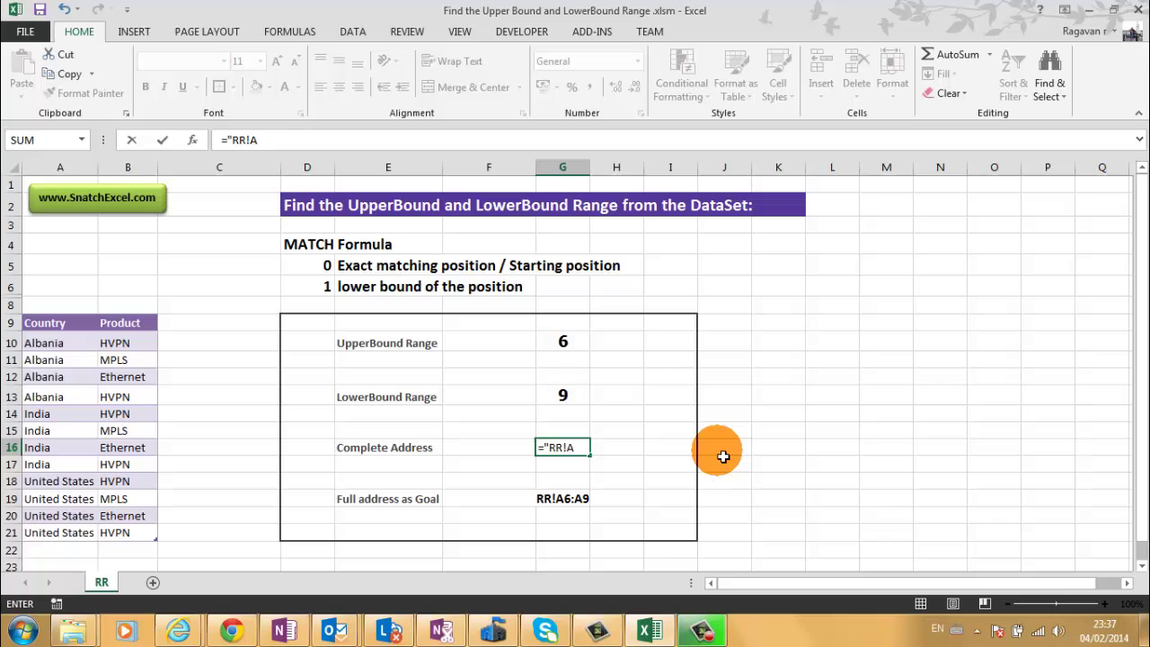
text(")
text(&)
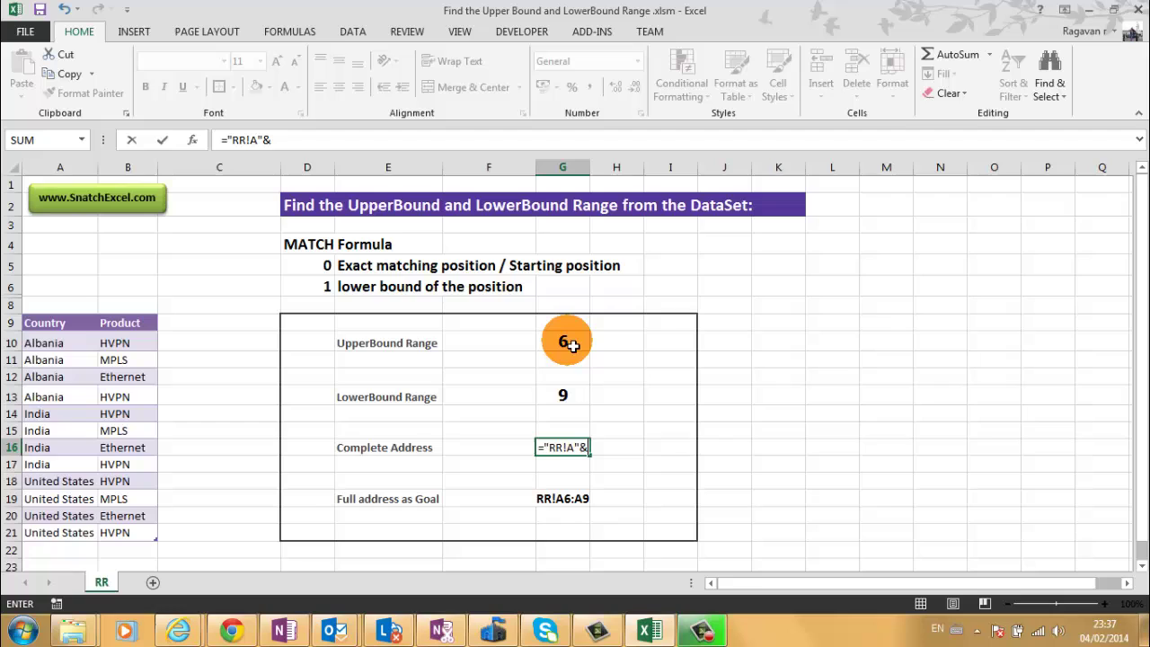
click(572, 346)
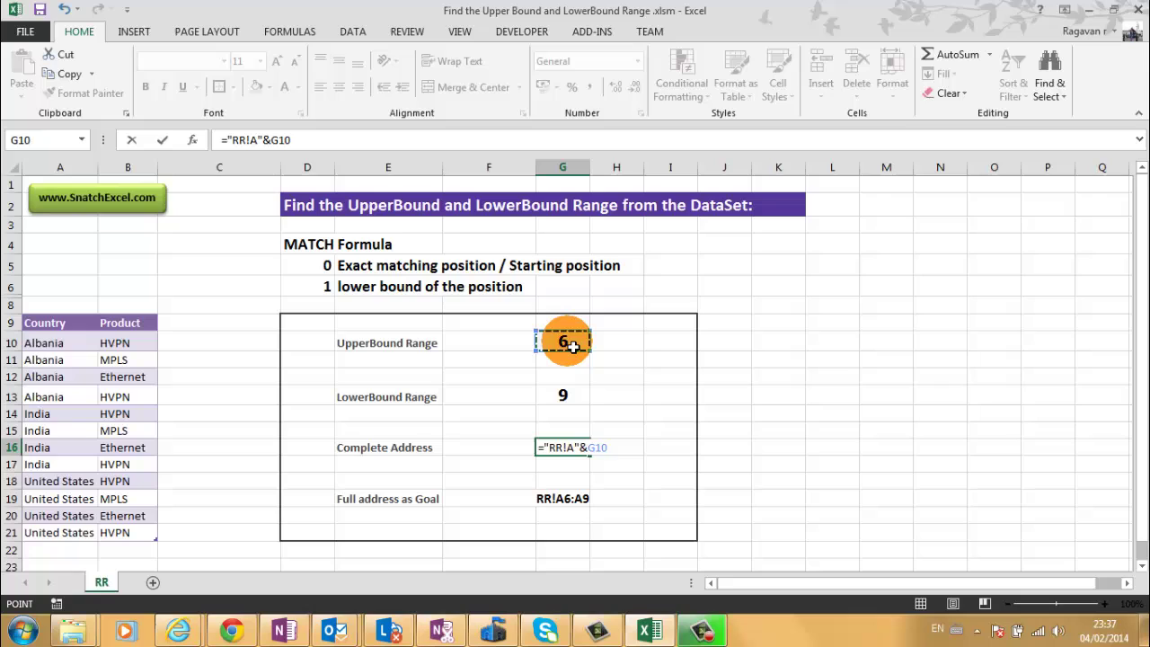
text(&)
text(")
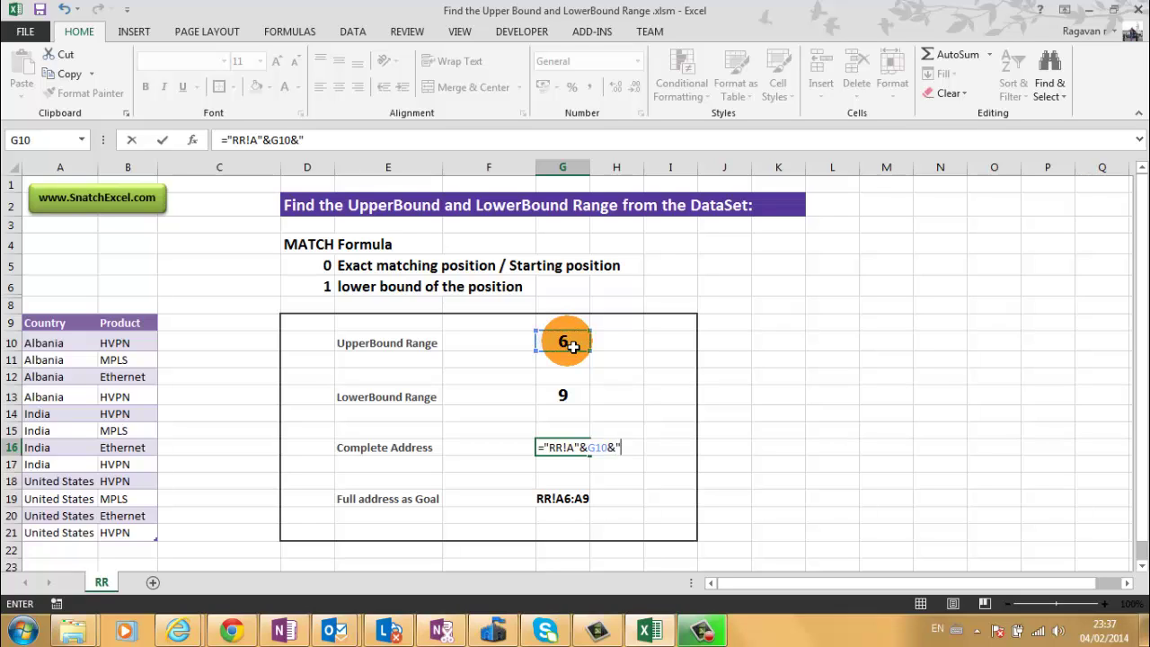
text(:)
text(A)
text(")
text(&)
click(563, 402)
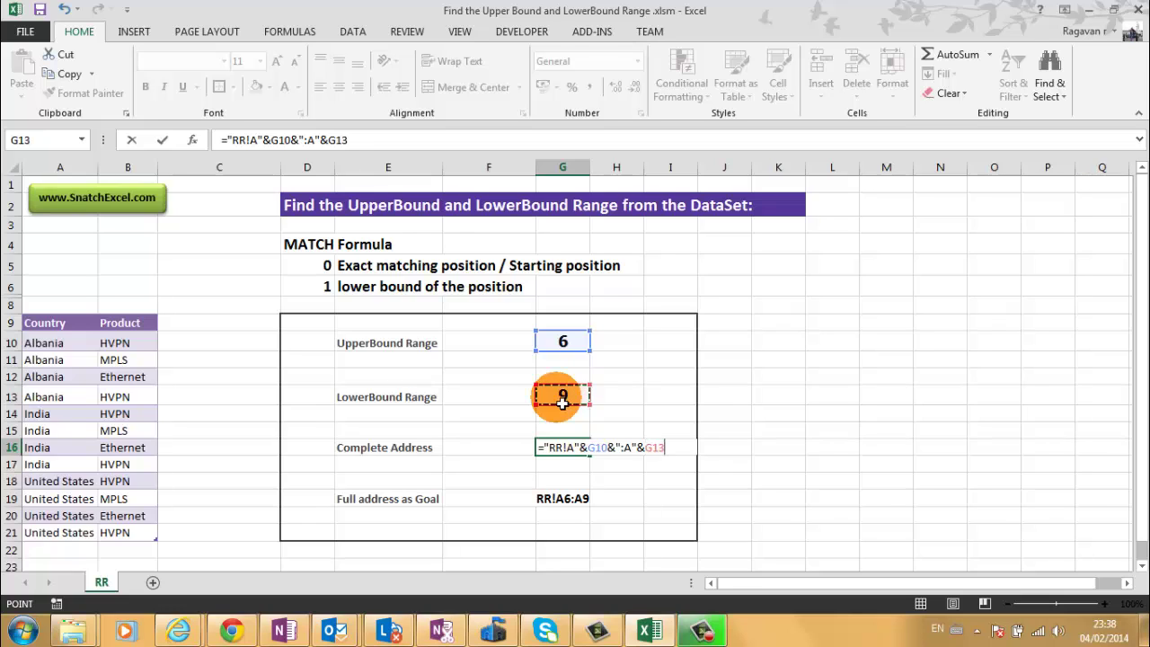
key(Return)
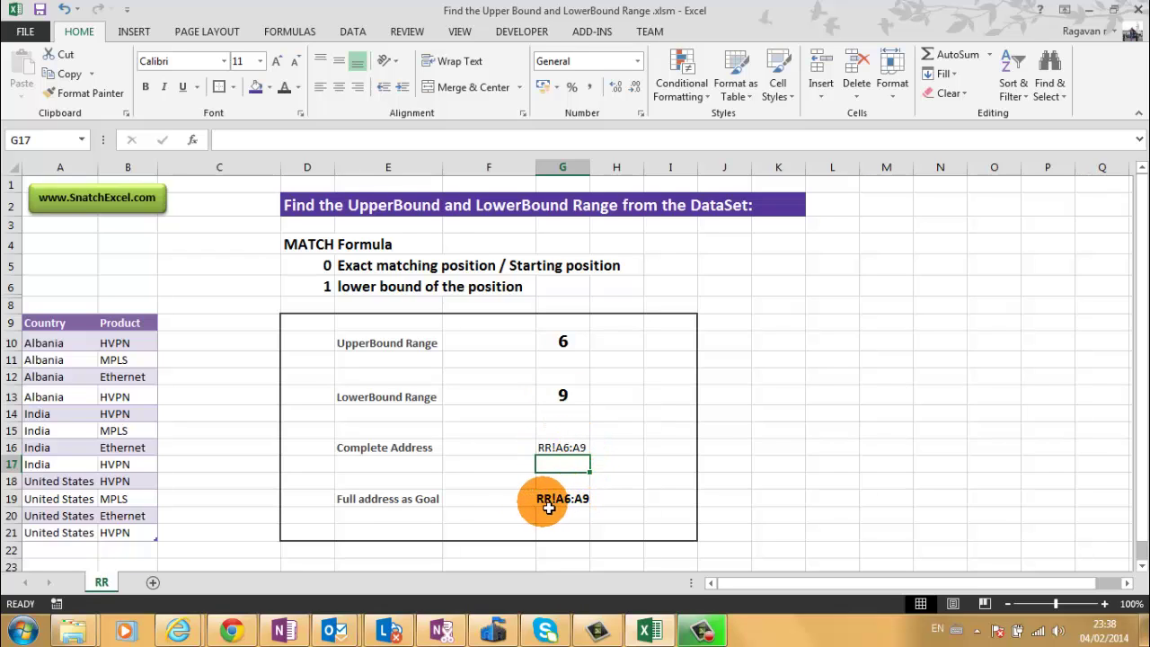
click(559, 452)
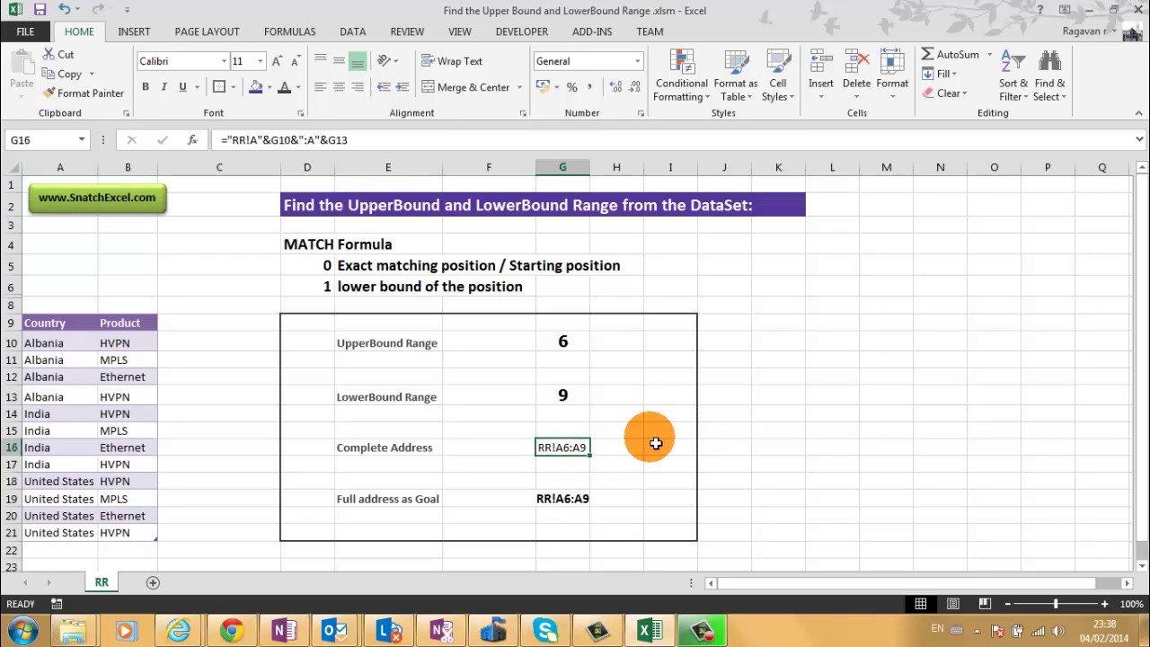